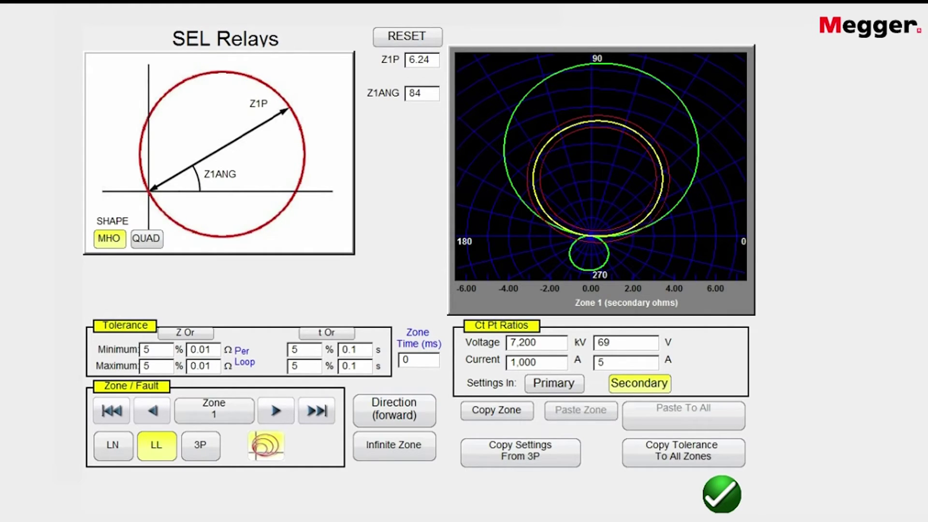
# Step: Accept the zone settings and set the prefault voltage to 69 V
pyautogui.click(723, 494)
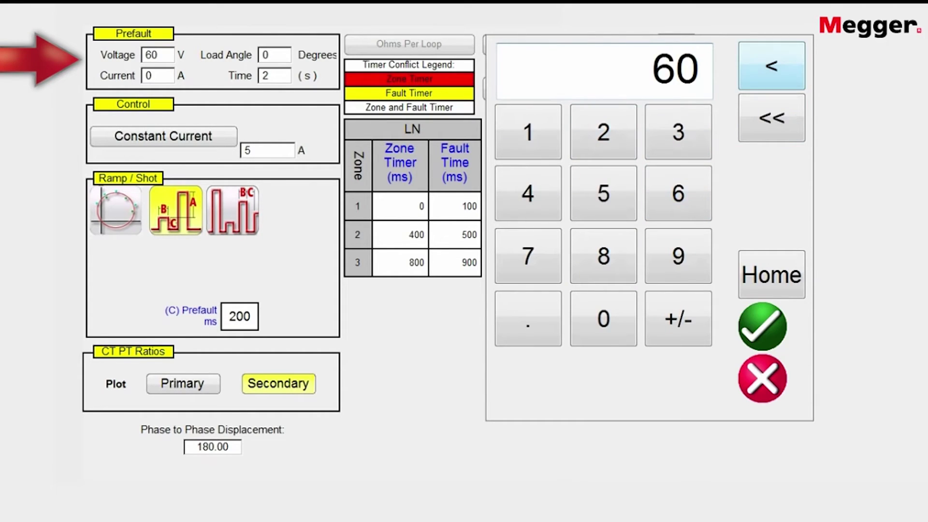
pyautogui.click(772, 66)
pyautogui.click(678, 256)
pyautogui.press('Return')
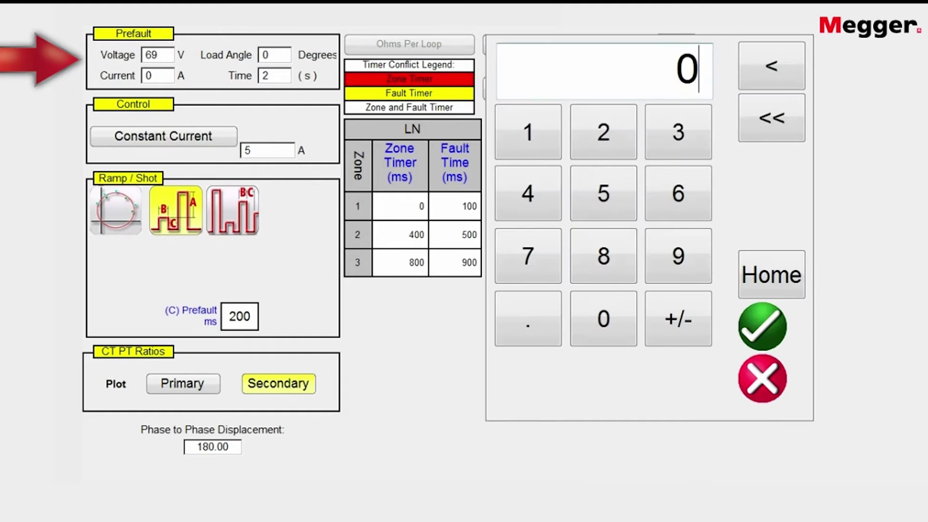
# Step: Set the prefault current to 0.5 A and the load angle to 15°
pyautogui.click(528, 318)
pyautogui.click(603, 193)
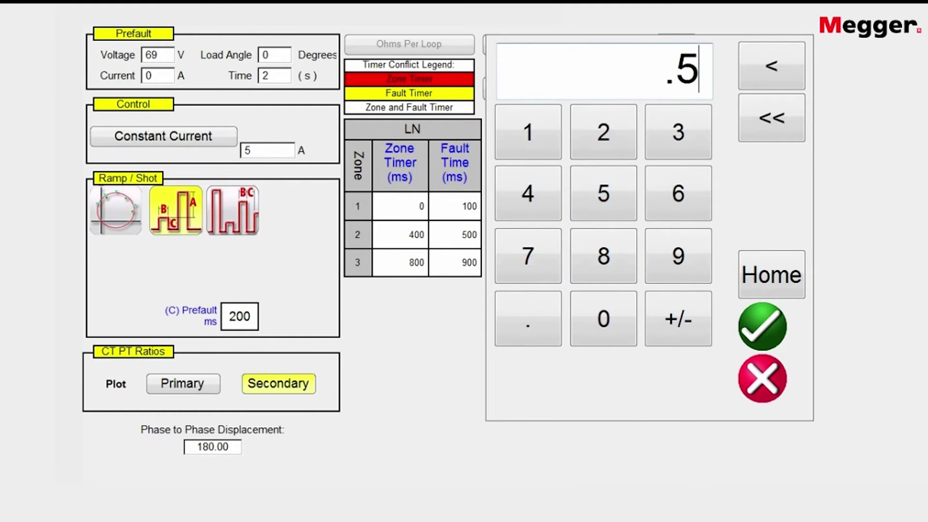
pyautogui.press('Return')
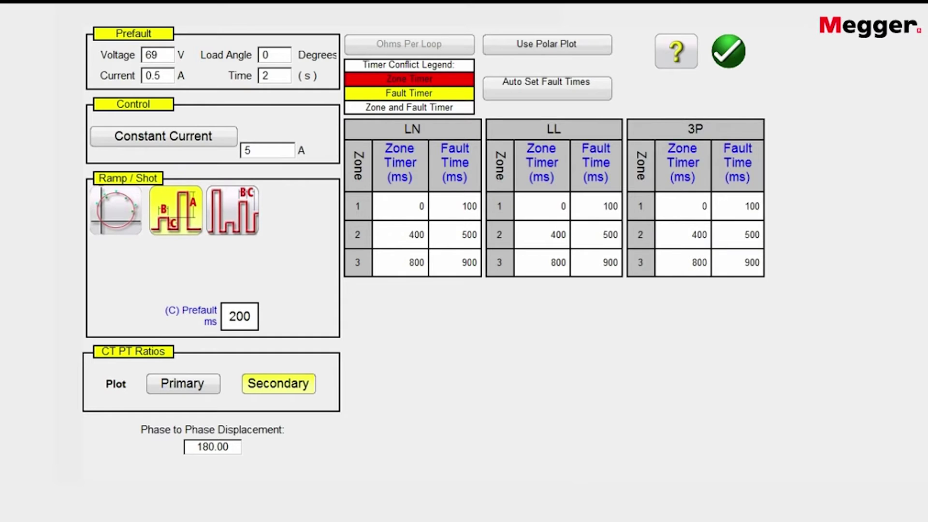
pyautogui.click(274, 54)
pyautogui.click(539, 133)
pyautogui.click(603, 196)
pyautogui.click(762, 326)
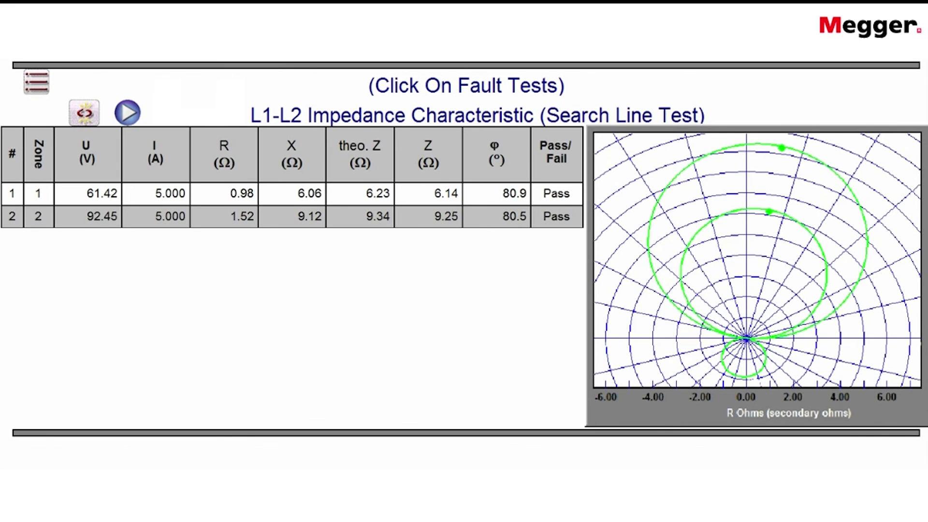
# Step: Open the report's side options menu, which holds Close Report
pyautogui.click(36, 82)
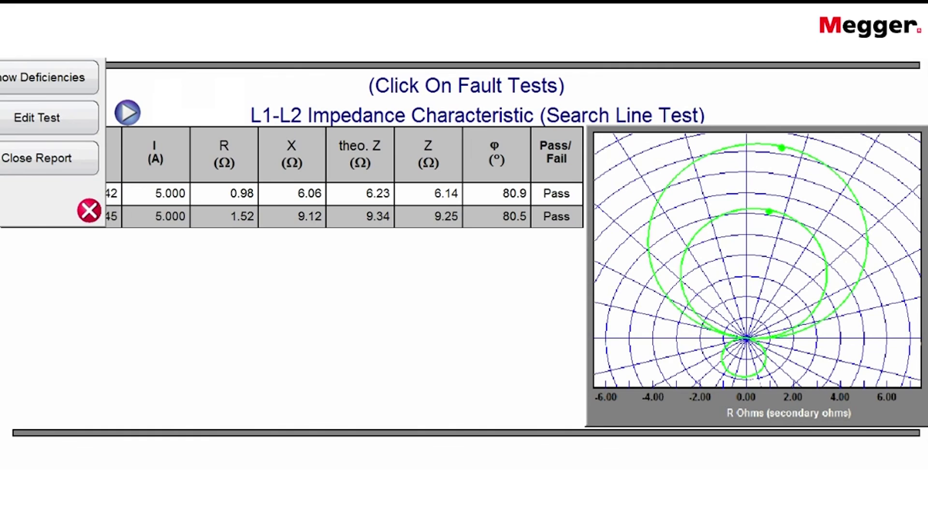